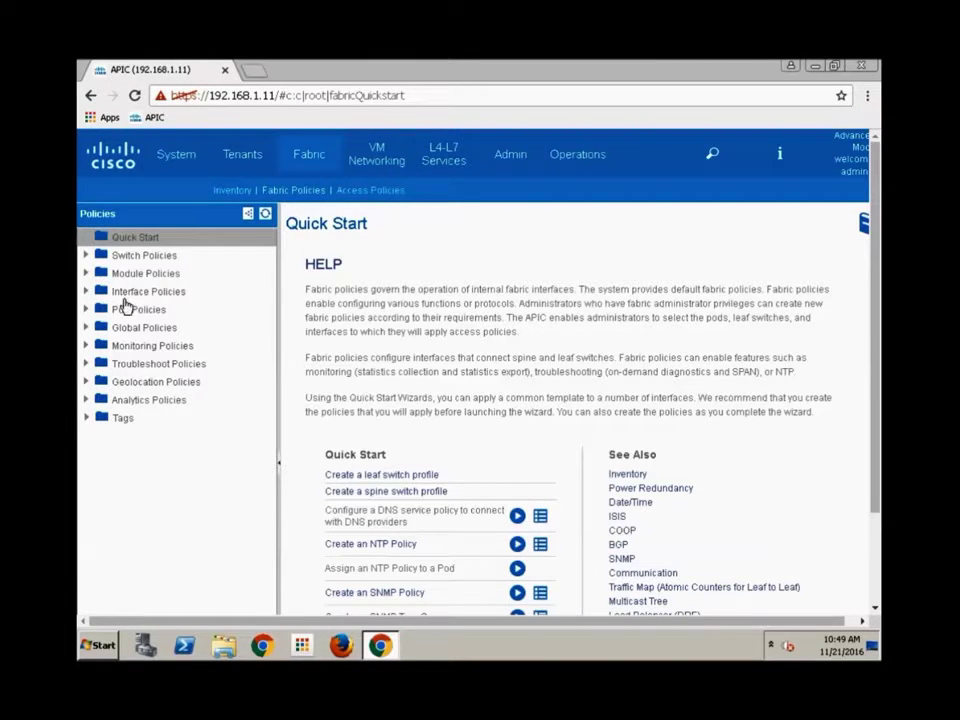
Start a Date and Time policy under Pod Policies, named ntp-policy, with its administrative state enabled.
{"action": "left_click", "coordinate": [85, 311]}
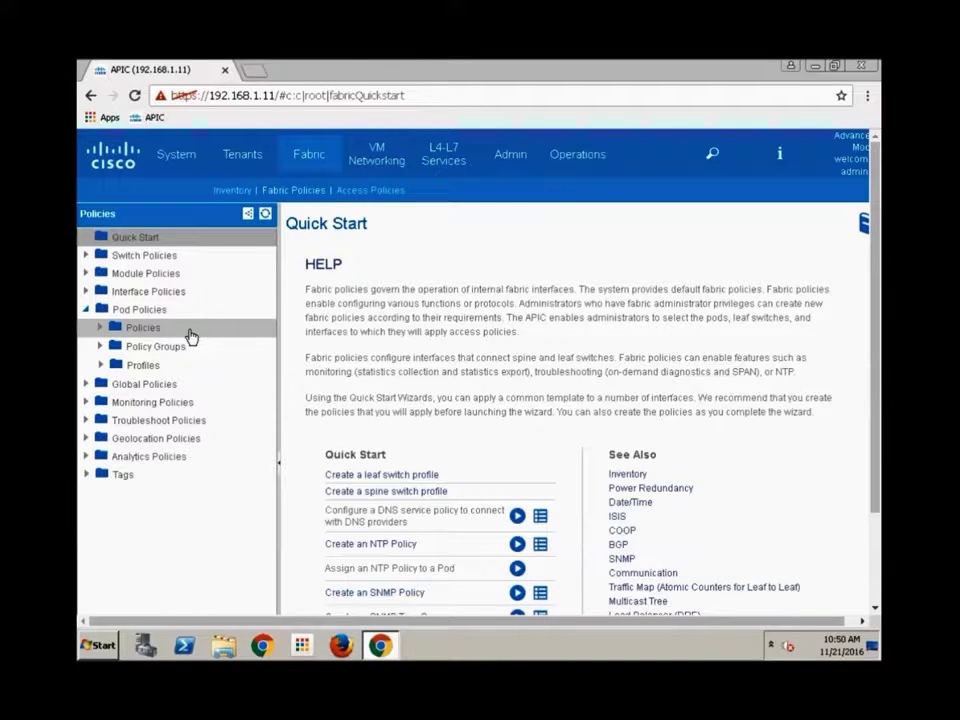
{"action": "left_click", "coordinate": [102, 330]}
{"action": "left_click", "coordinate": [113, 348]}
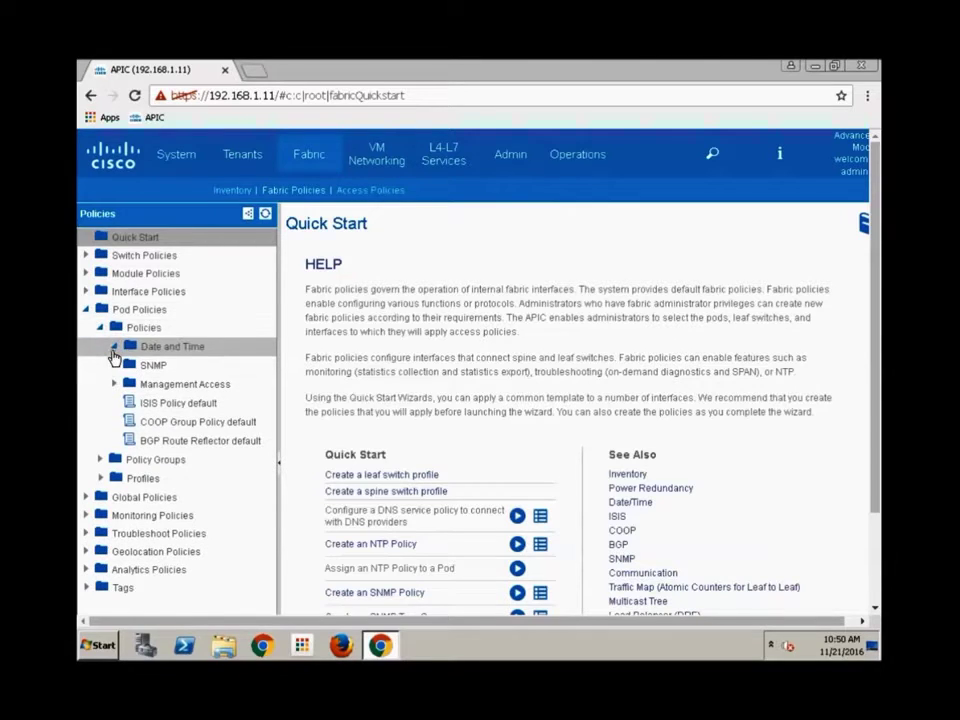
{"action": "left_click", "coordinate": [113, 348]}
{"action": "left_click", "coordinate": [199, 352]}
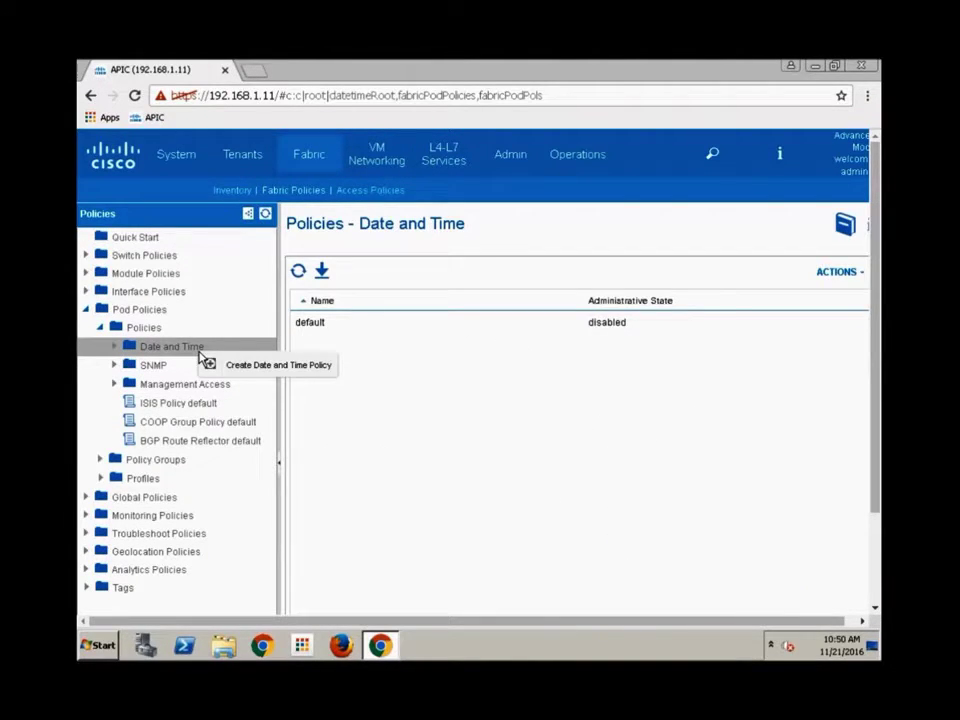
{"action": "left_click", "coordinate": [245, 368]}
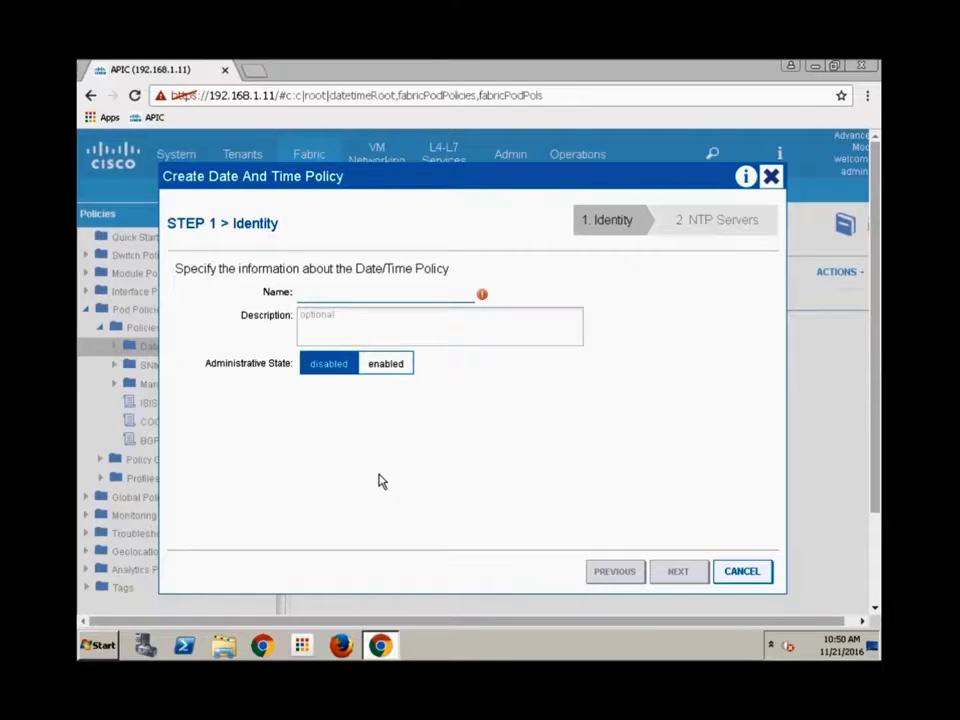
{"action": "type", "text": "ntp"}
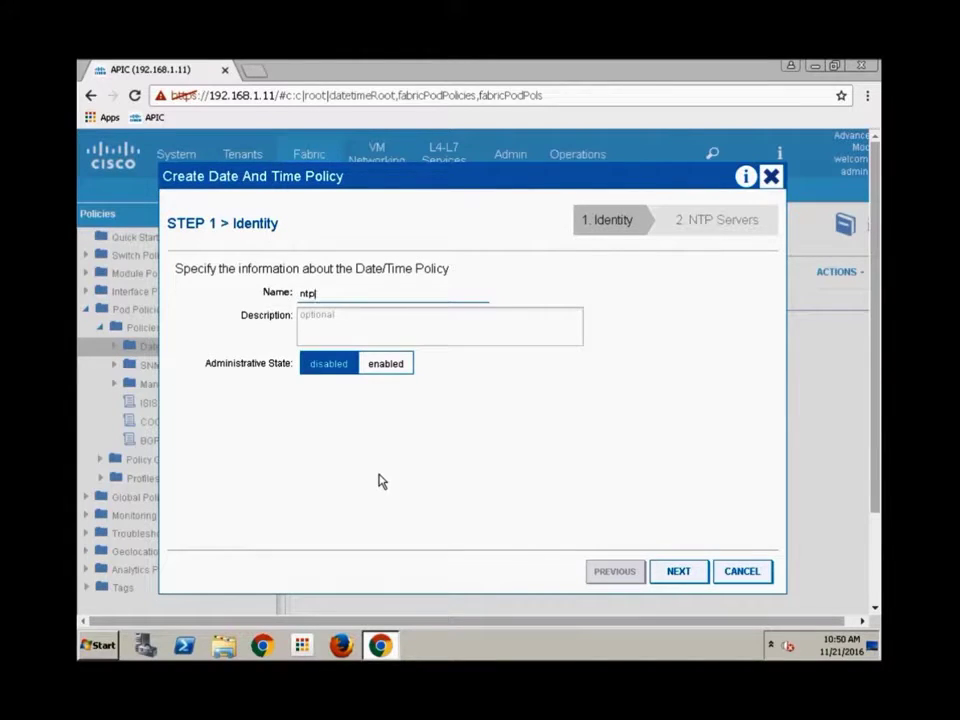
{"action": "type", "text": "-policy"}
{"action": "mouse_move", "coordinate": [240, 364]}
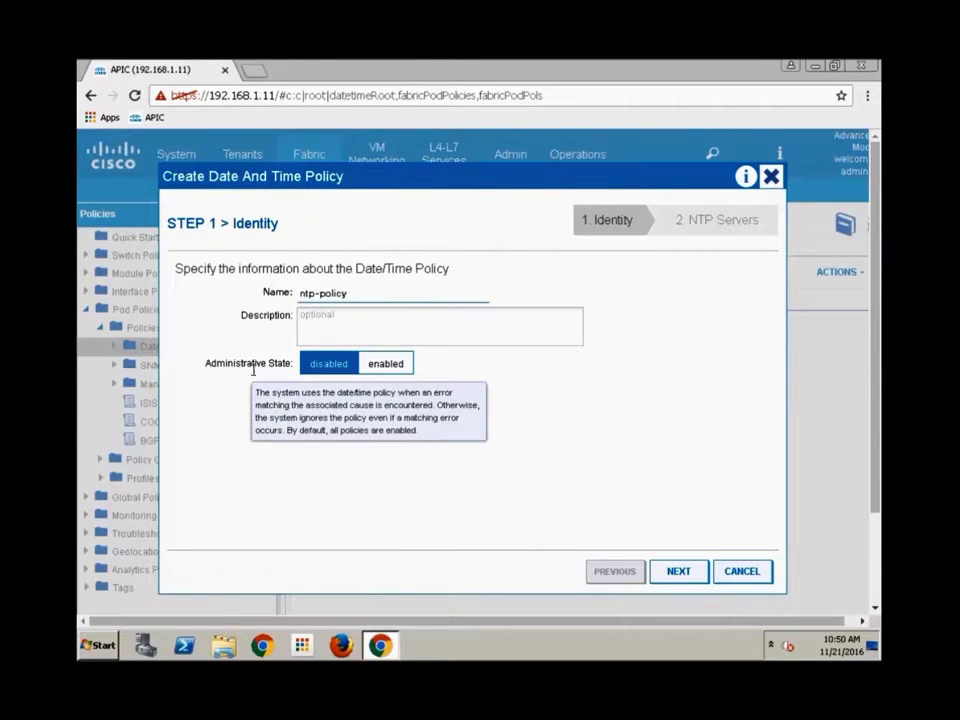
{"action": "left_click", "coordinate": [396, 368]}
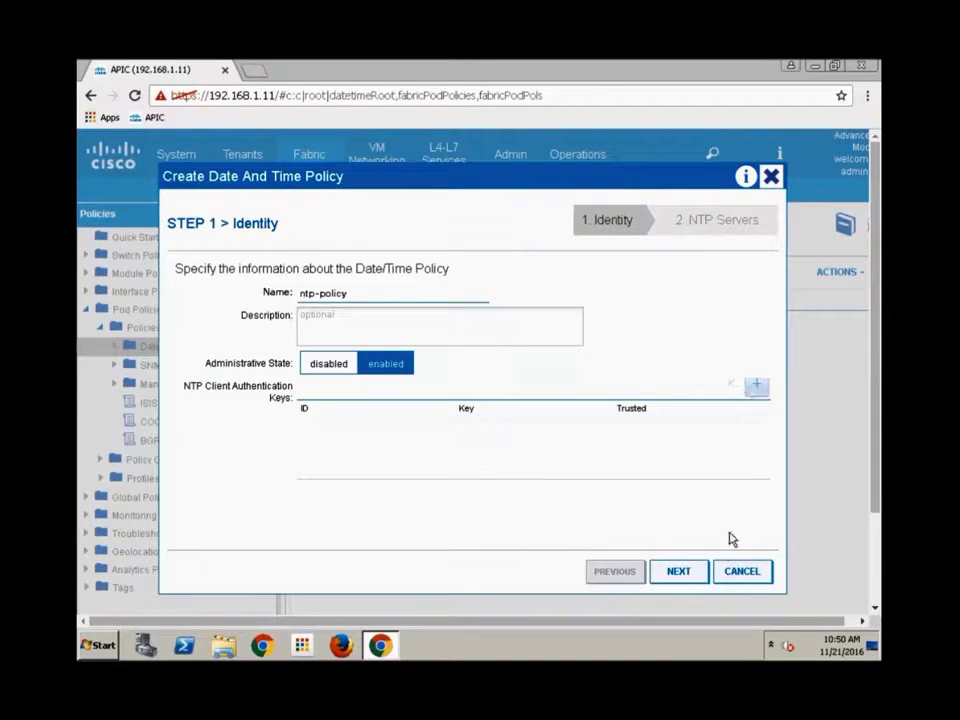
{"action": "left_click", "coordinate": [684, 573]}
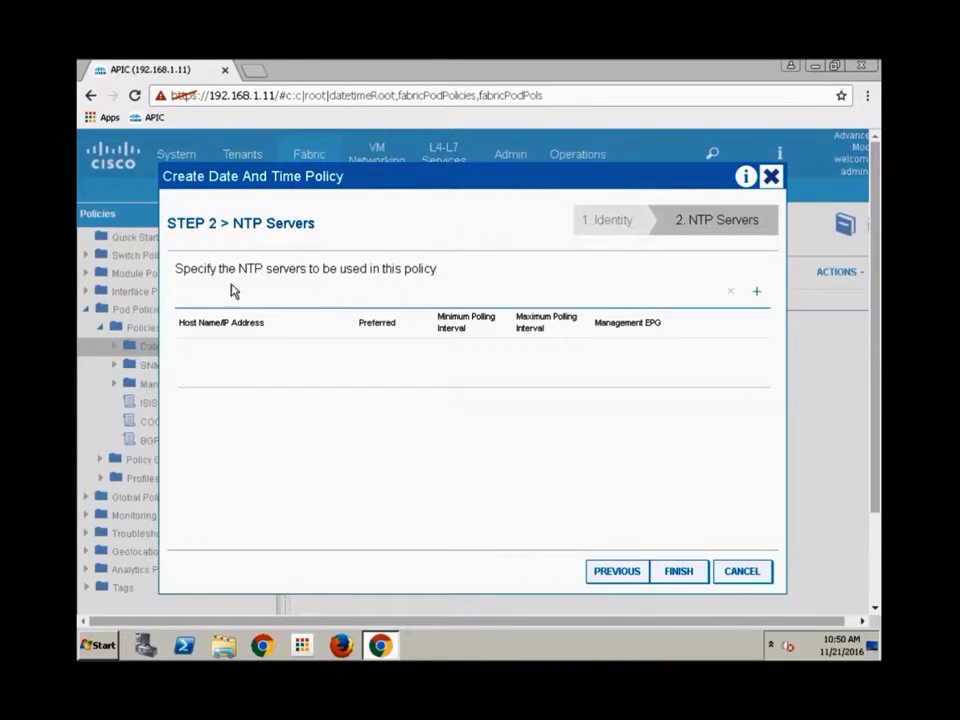
Add NTP server 172.16.1.50 to the policy as the preferred provider, using the default (Out-of-Band) management EPG.
{"action": "left_click", "coordinate": [756, 292]}
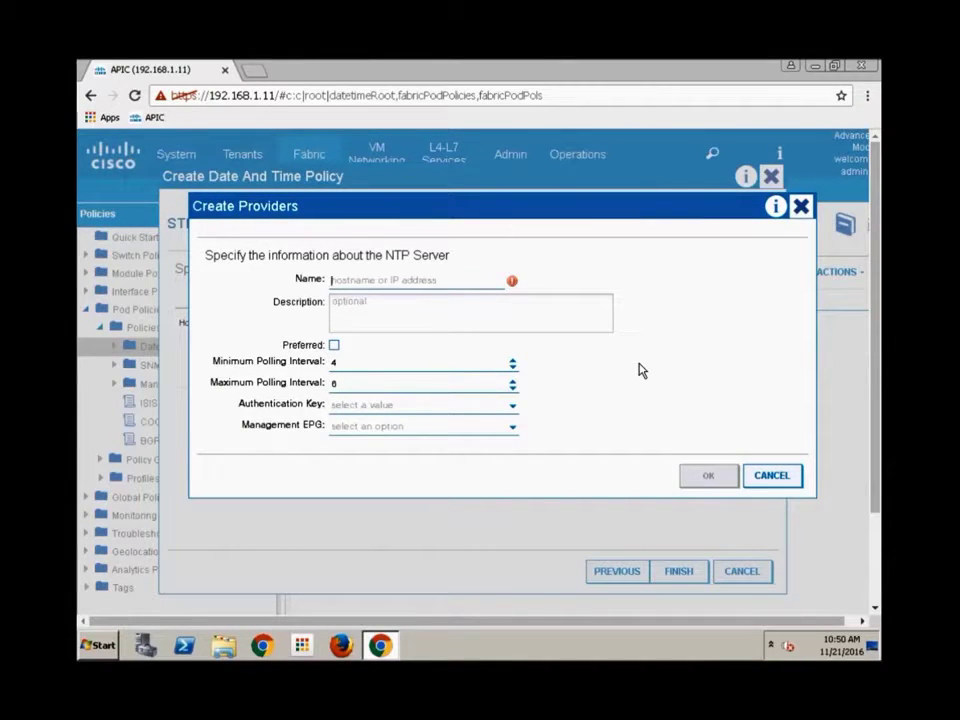
{"action": "type", "text": "172.16."}
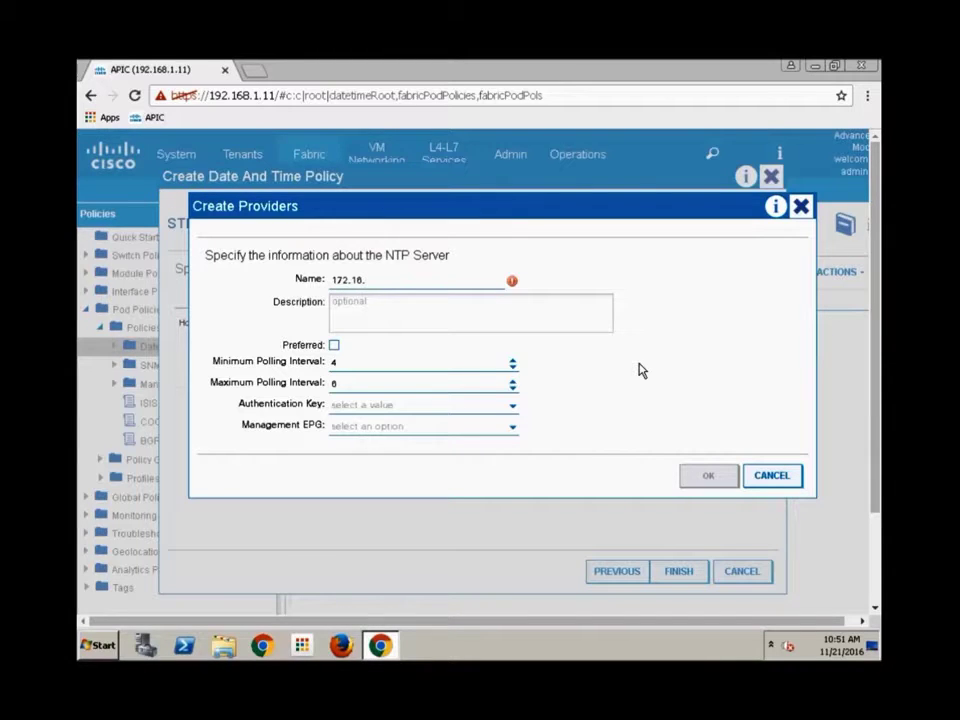
{"action": "type", "text": "1.50"}
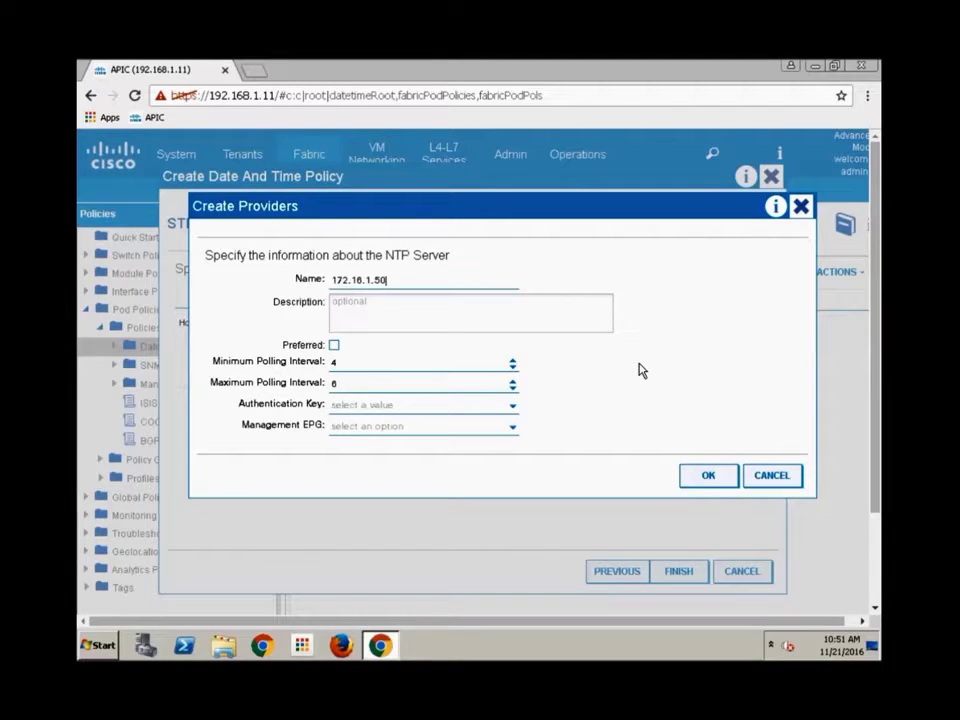
{"action": "left_click", "coordinate": [334, 346]}
{"action": "left_click", "coordinate": [513, 428]}
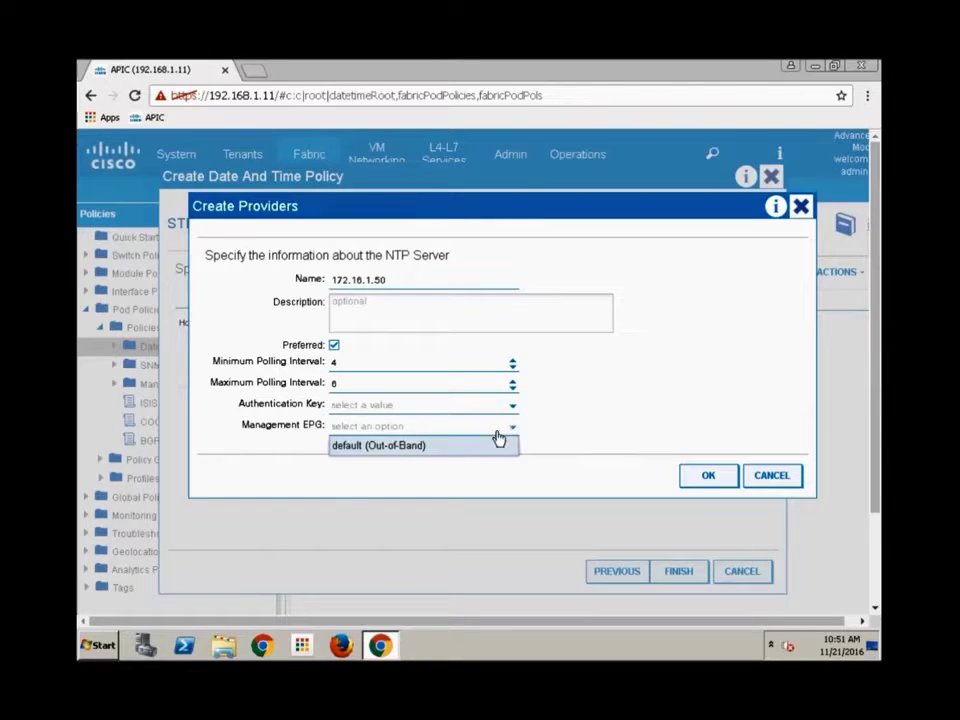
{"action": "left_click", "coordinate": [349, 454]}
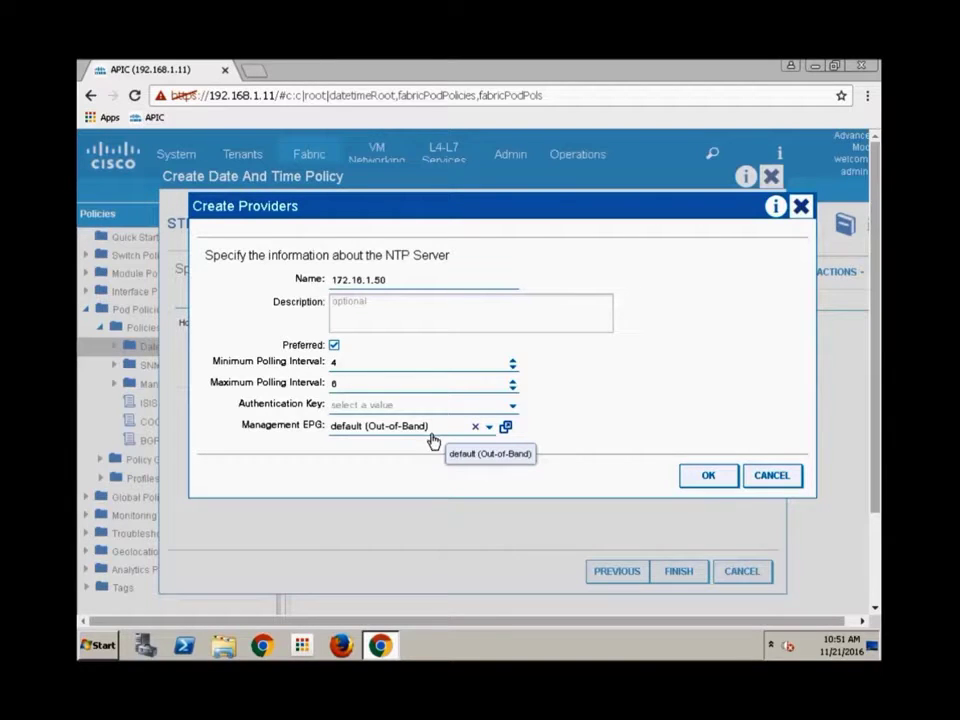
{"action": "left_click", "coordinate": [705, 478]}
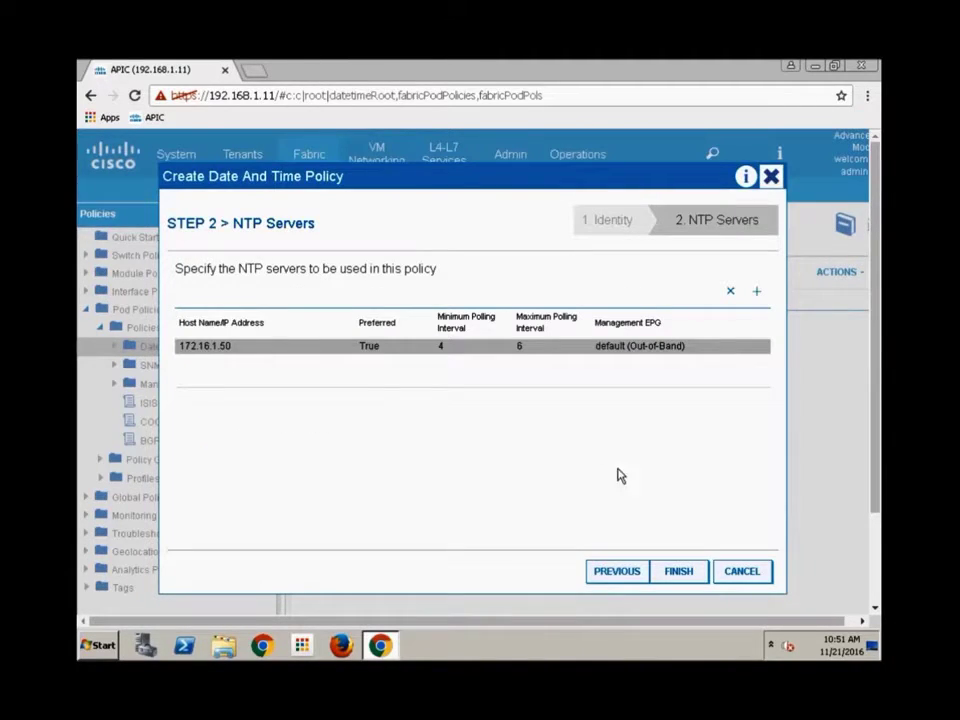
Add a second, non-preferred NTP server 172.16.1.51 with the default (Out-of-Band) management EPG, and finish the Date and Time policy.
{"action": "left_click", "coordinate": [757, 292]}
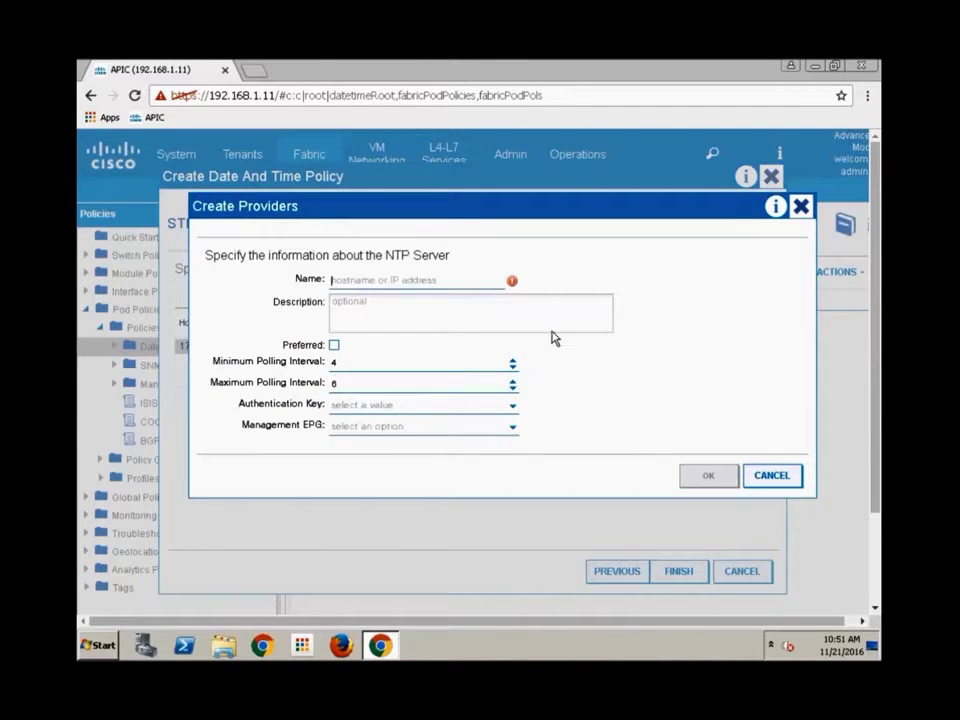
{"action": "type", "text": "172.16.1.51"}
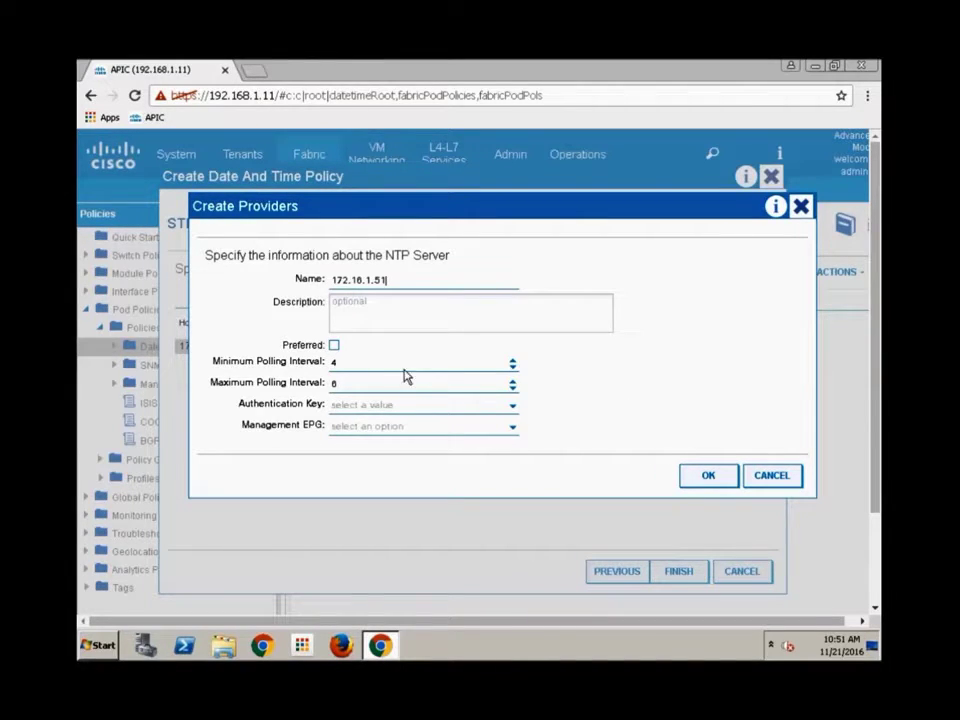
{"action": "left_click", "coordinate": [364, 427]}
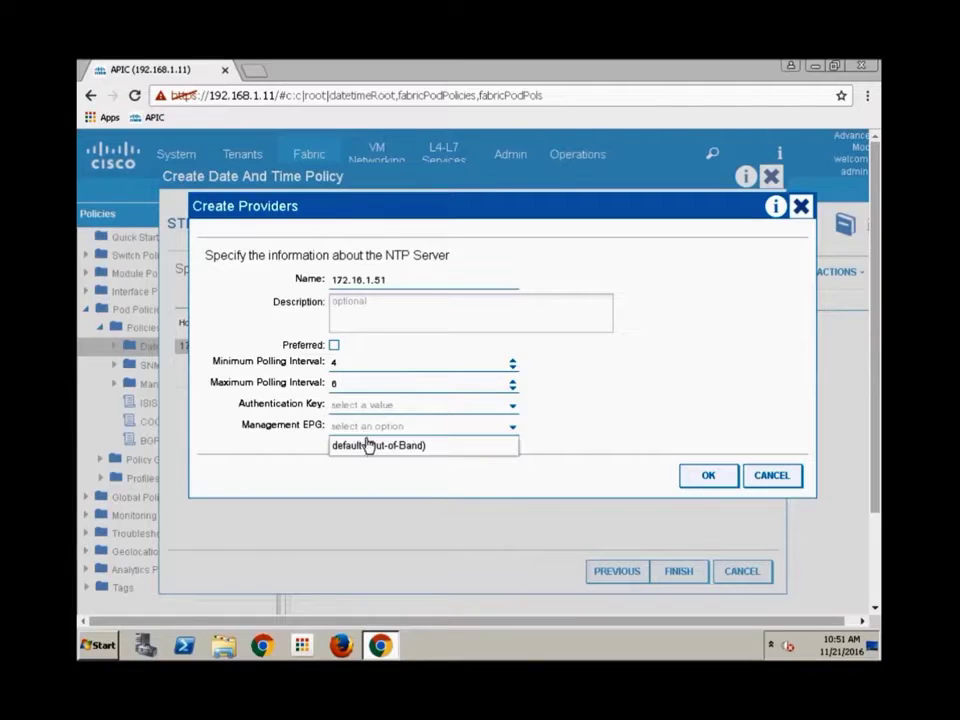
{"action": "left_click", "coordinate": [367, 445]}
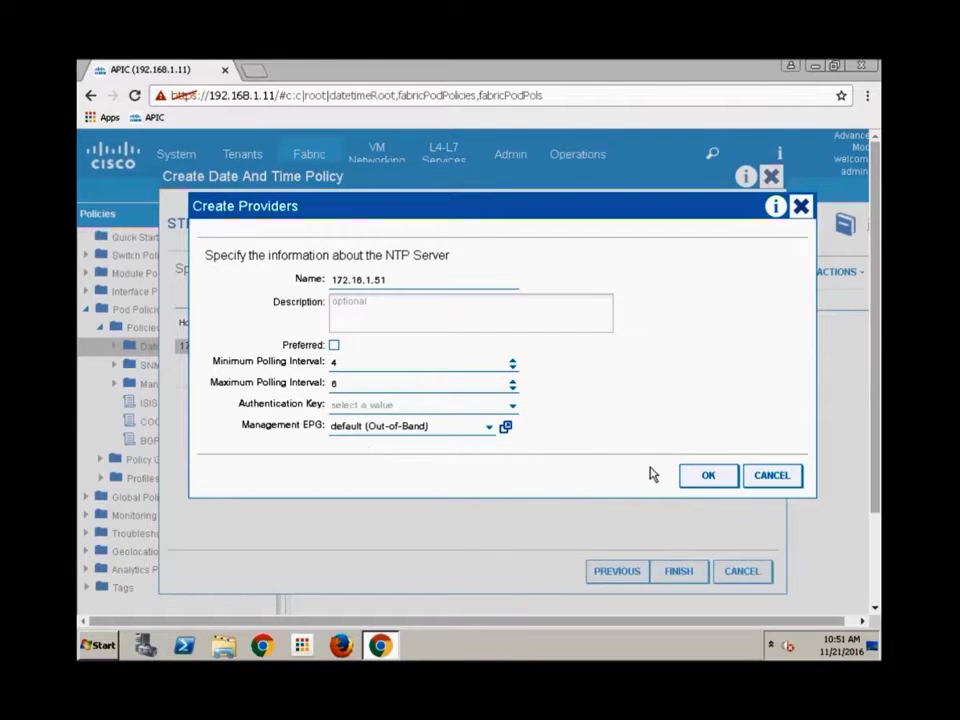
{"action": "left_click", "coordinate": [707, 479]}
{"action": "left_click", "coordinate": [676, 571]}
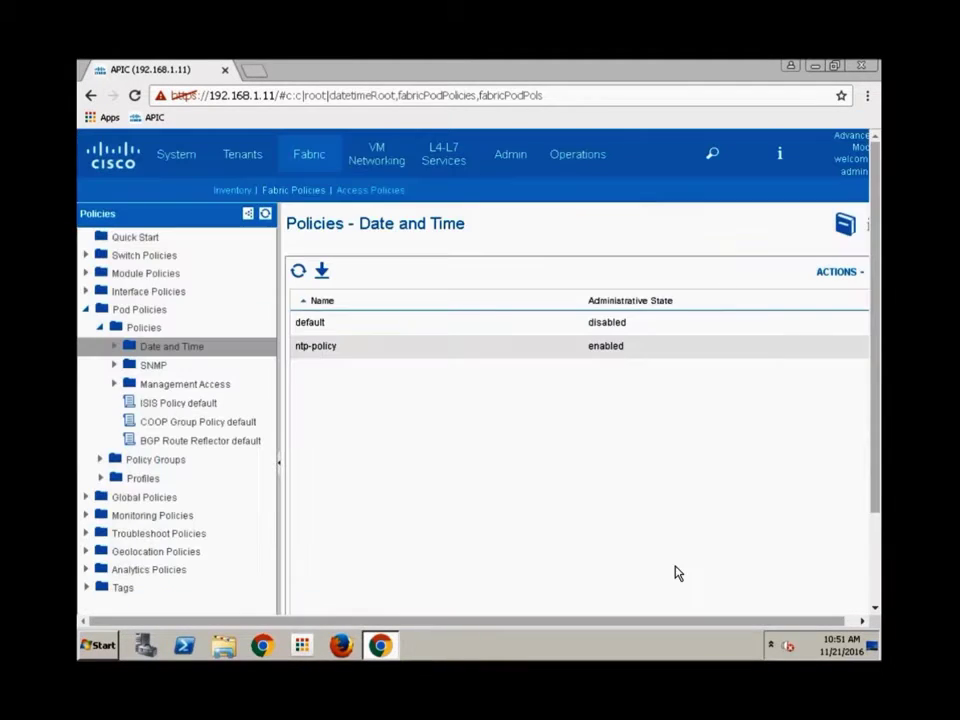
Create a pod policy group named pod1-ntp-polgrp that uses ntp-policy as its Date Time Policy.
{"action": "right_click", "coordinate": [153, 463]}
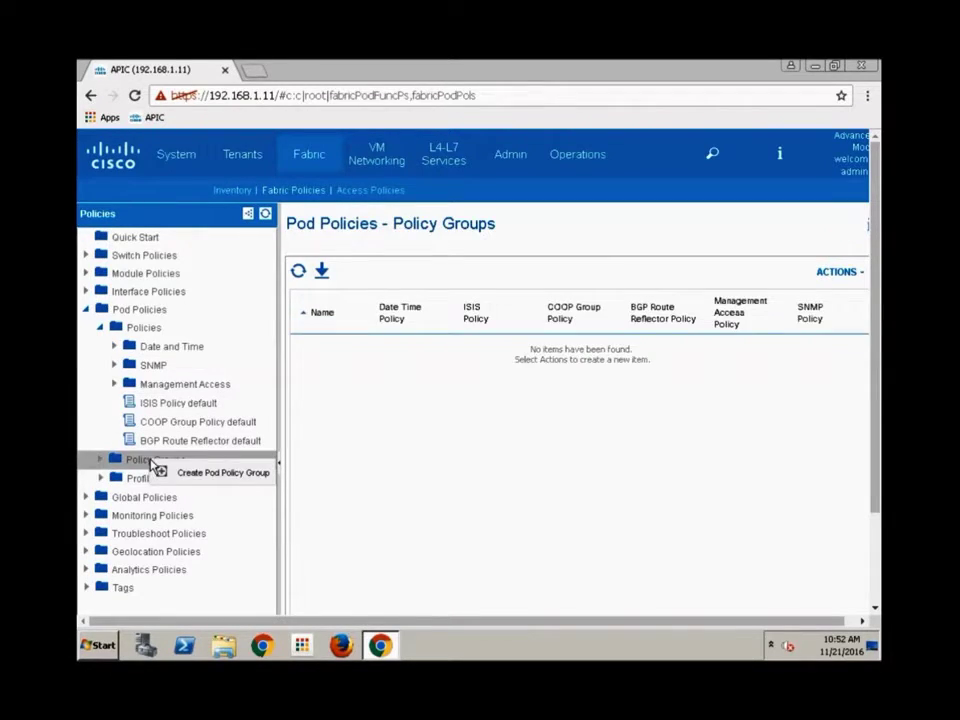
{"action": "left_click", "coordinate": [235, 474]}
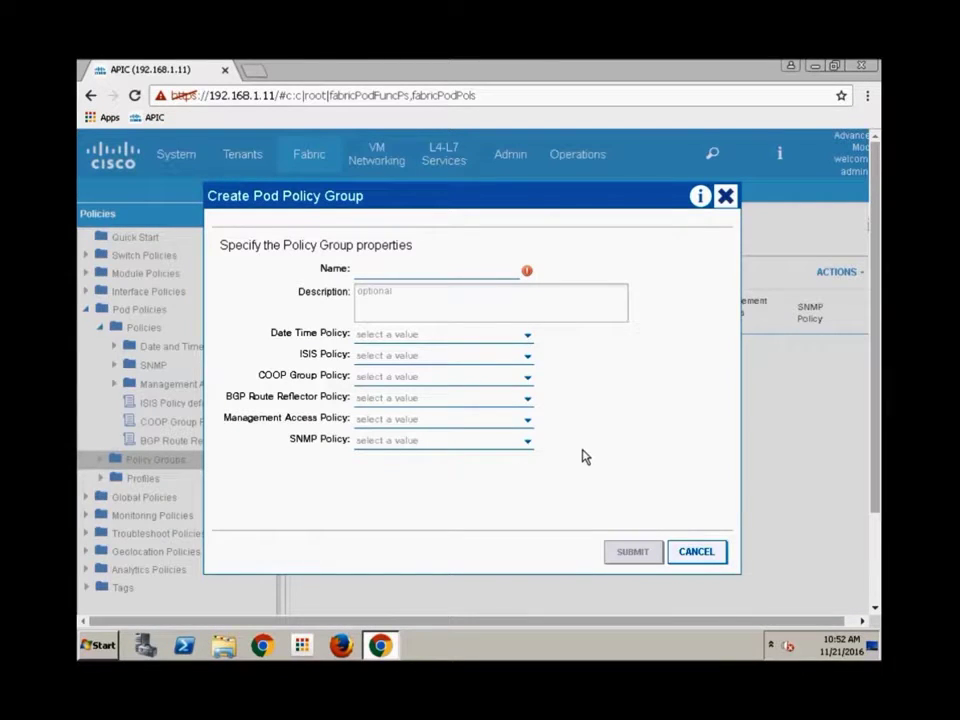
{"action": "type", "text": "nt"}
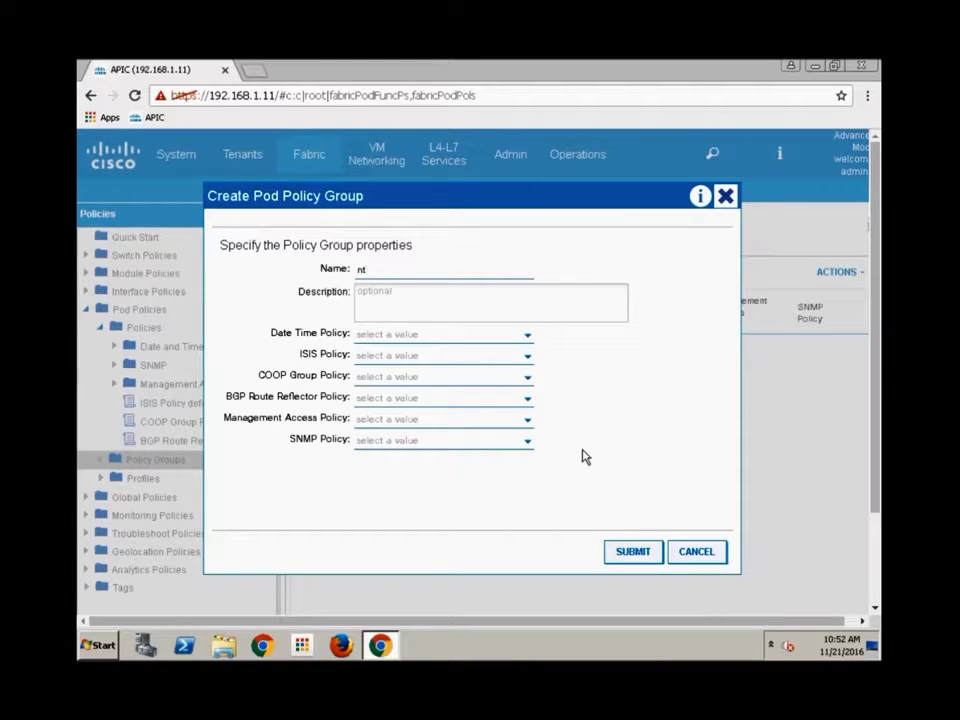
{"action": "key", "text": "BackSpace"}
{"action": "key", "text": "BackSpace"}
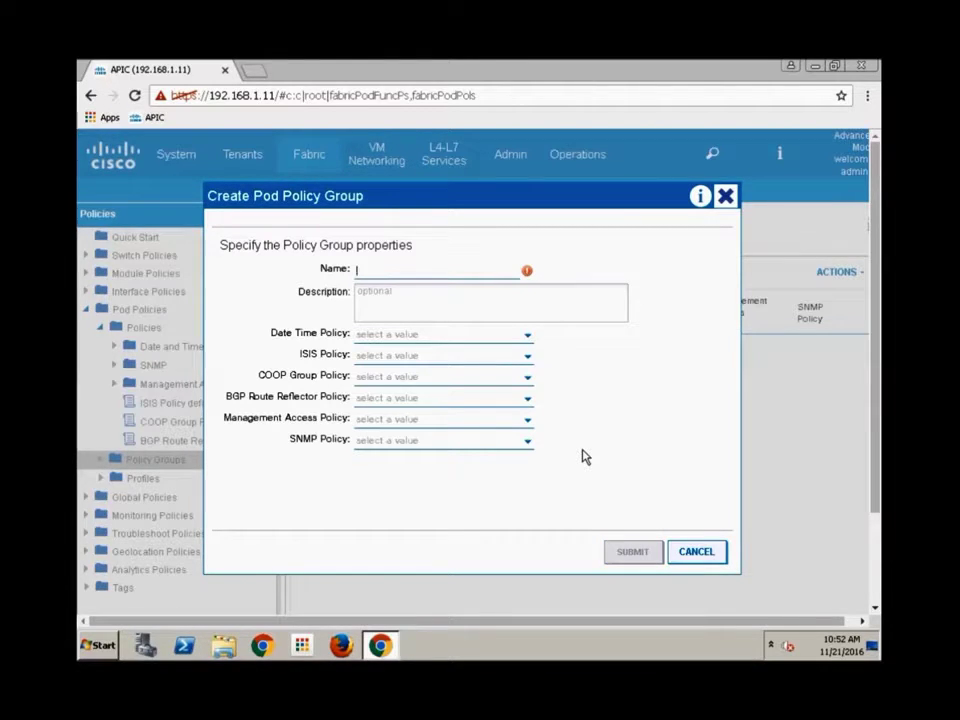
{"action": "type", "text": "pod1-"}
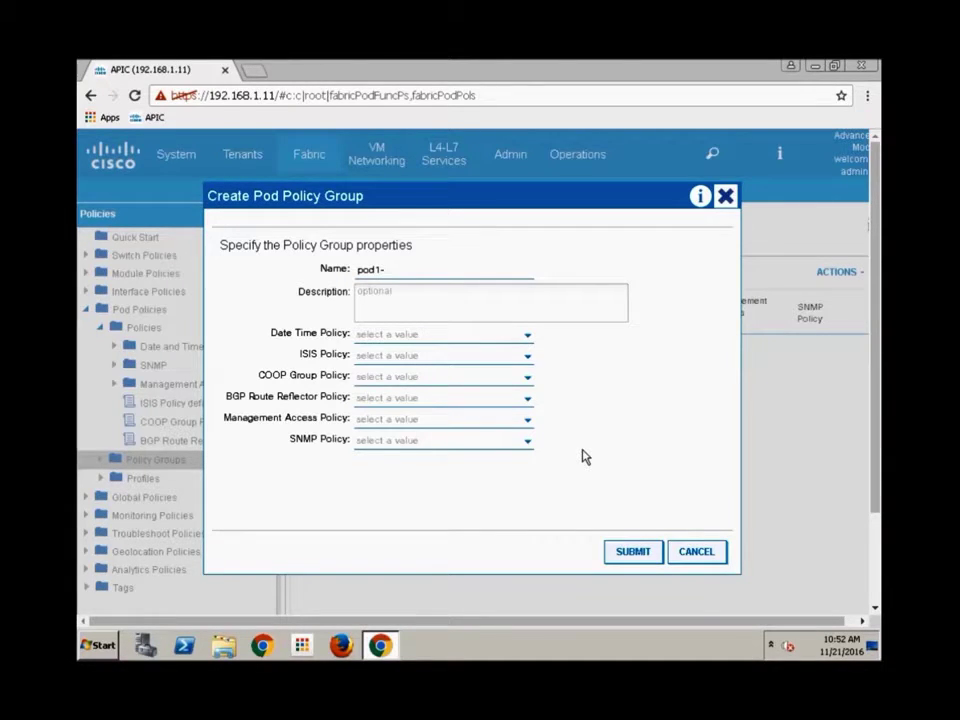
{"action": "type", "text": "ntp-polgrp"}
{"action": "left_click", "coordinate": [412, 340]}
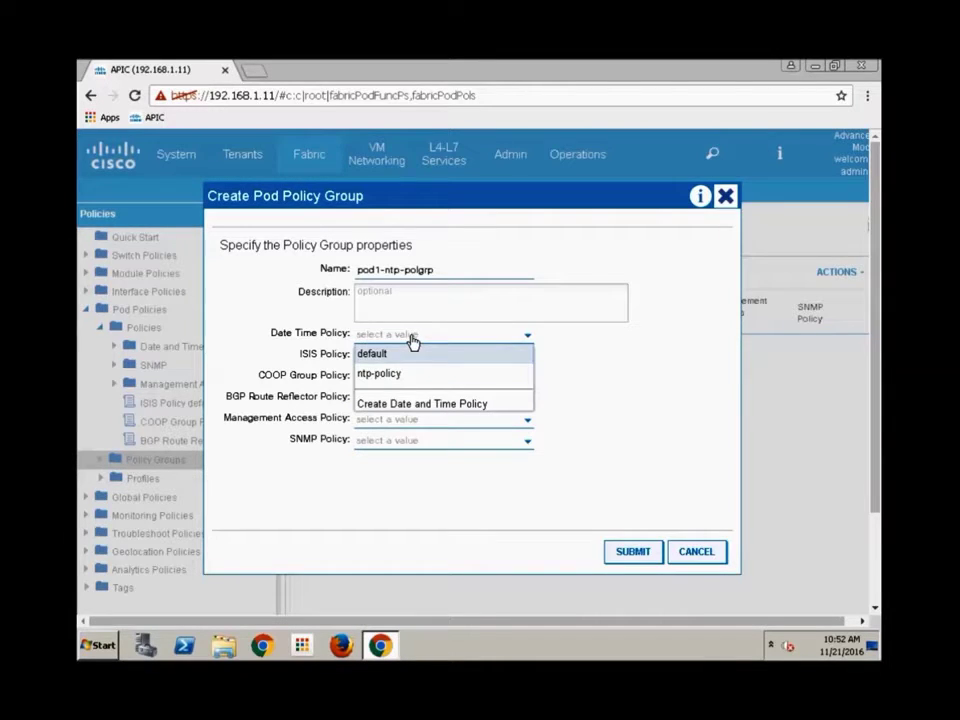
{"action": "left_click", "coordinate": [381, 376]}
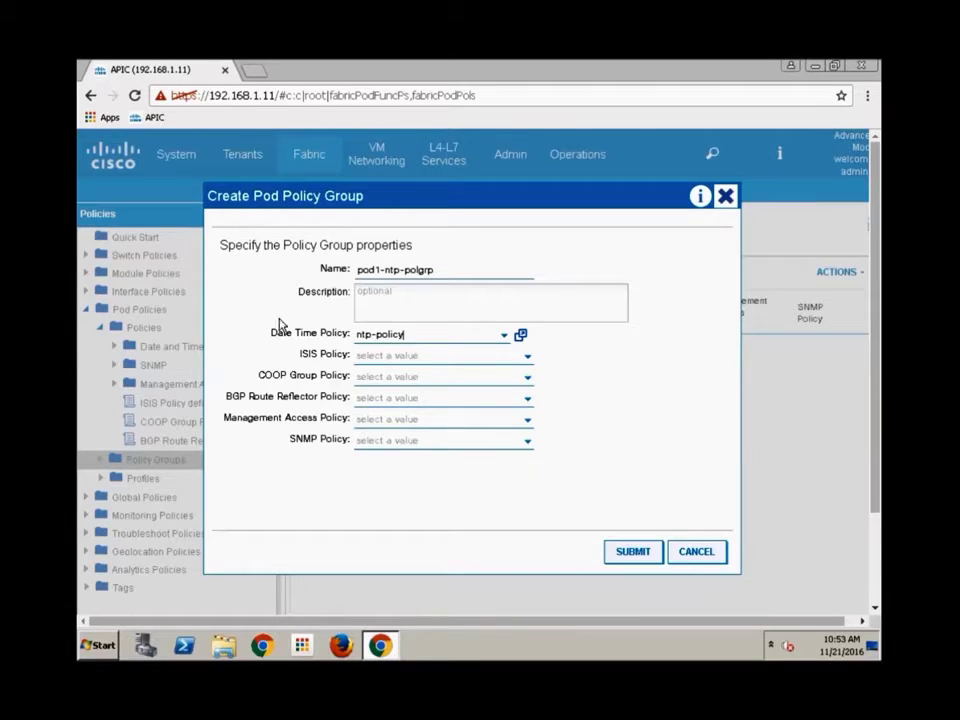
{"action": "left_click", "coordinate": [634, 555]}
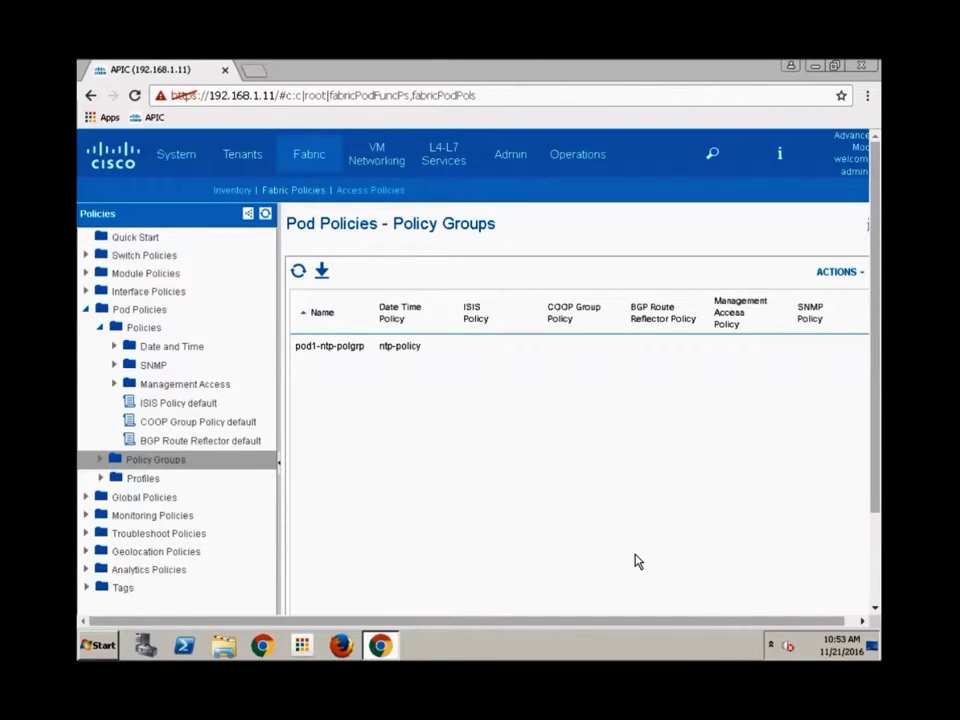
{"action": "left_click", "coordinate": [330, 347]}
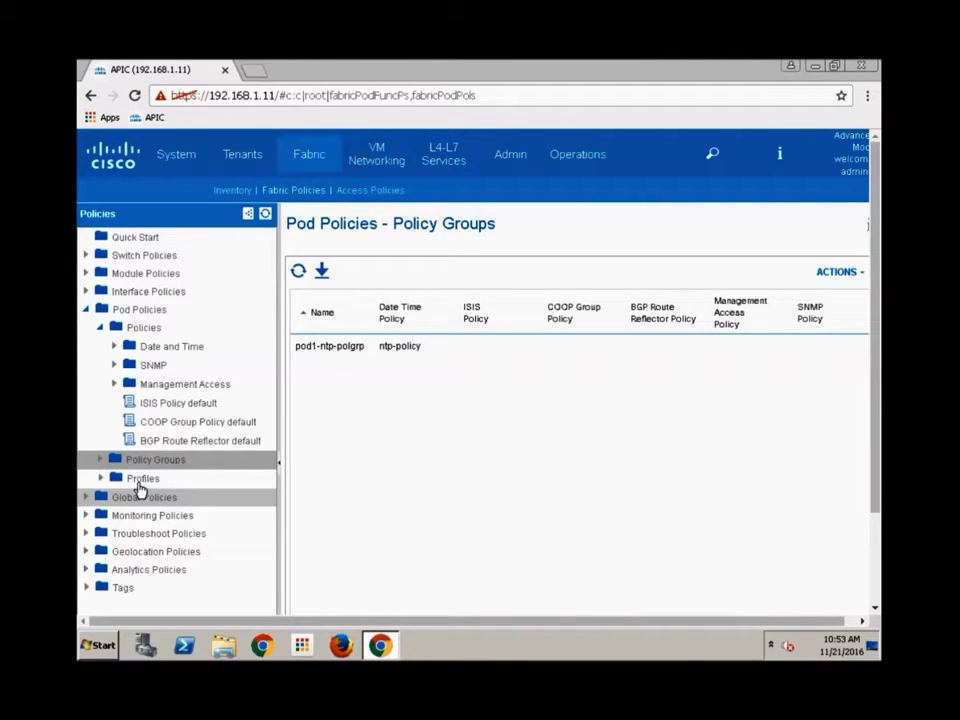
Start a new pod profile under Pod Policies and name it pod1-ntp-prof.
{"action": "left_click", "coordinate": [141, 480]}
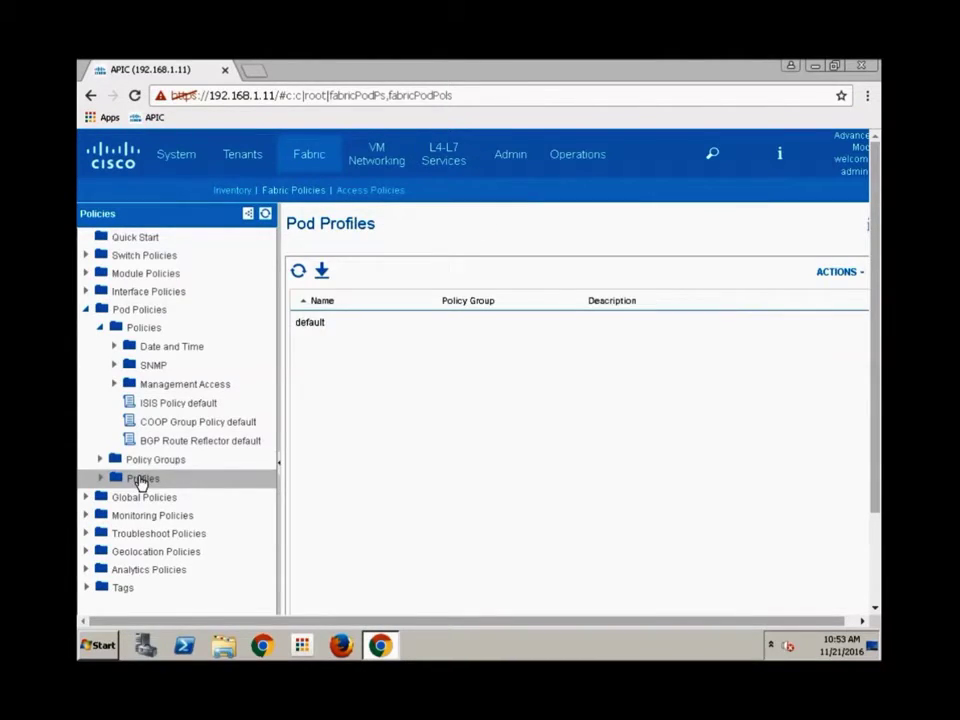
{"action": "right_click", "coordinate": [141, 480]}
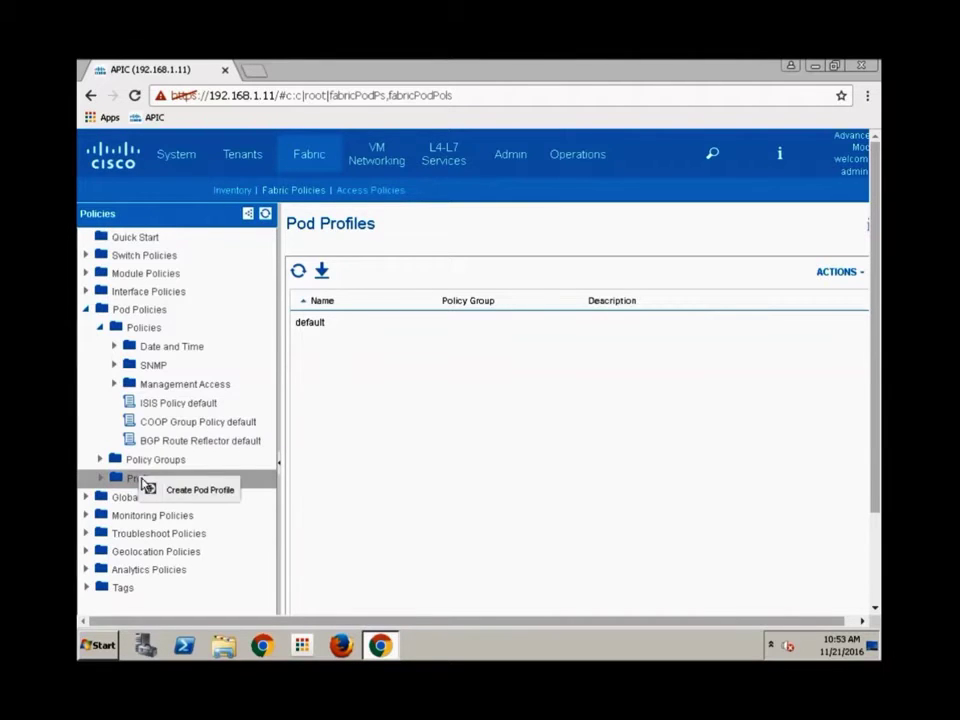
{"action": "left_click", "coordinate": [205, 490]}
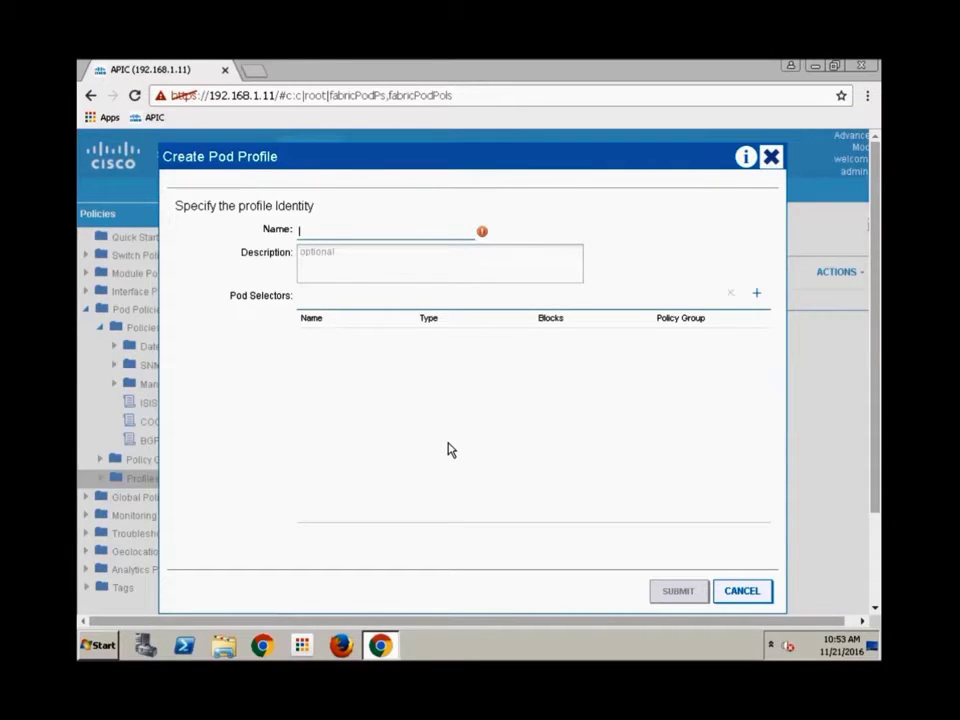
{"action": "type", "text": "pod1"}
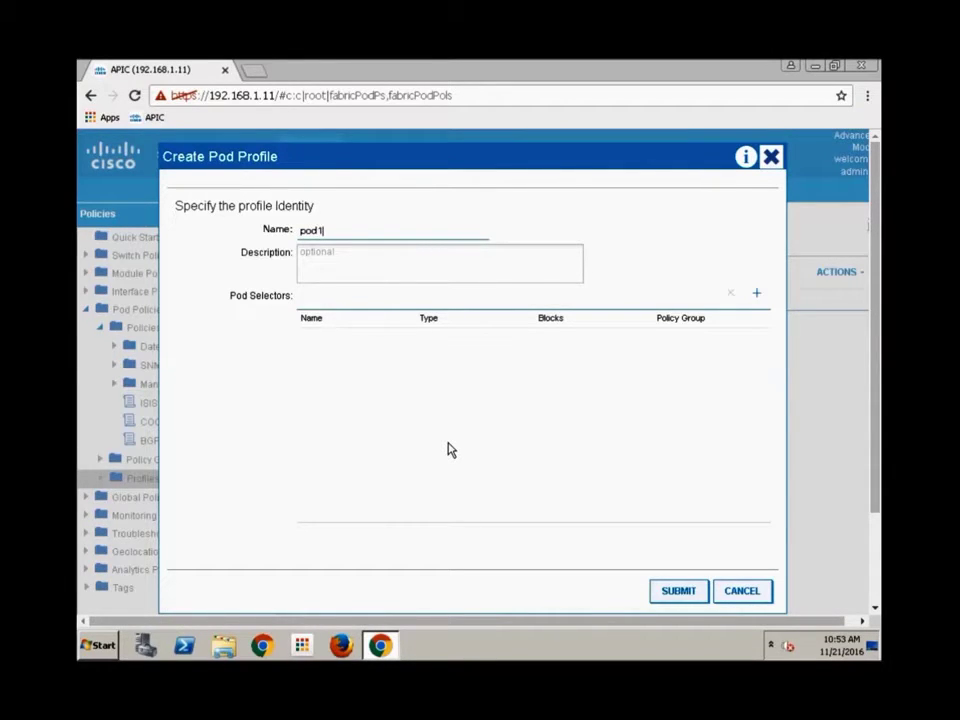
{"action": "type", "text": "-ntp-prof"}
Add a pod selector named pod1 with type ALL and policy group pod1-ntp-polgrp, and submit the pod profile.
{"action": "left_click", "coordinate": [758, 297]}
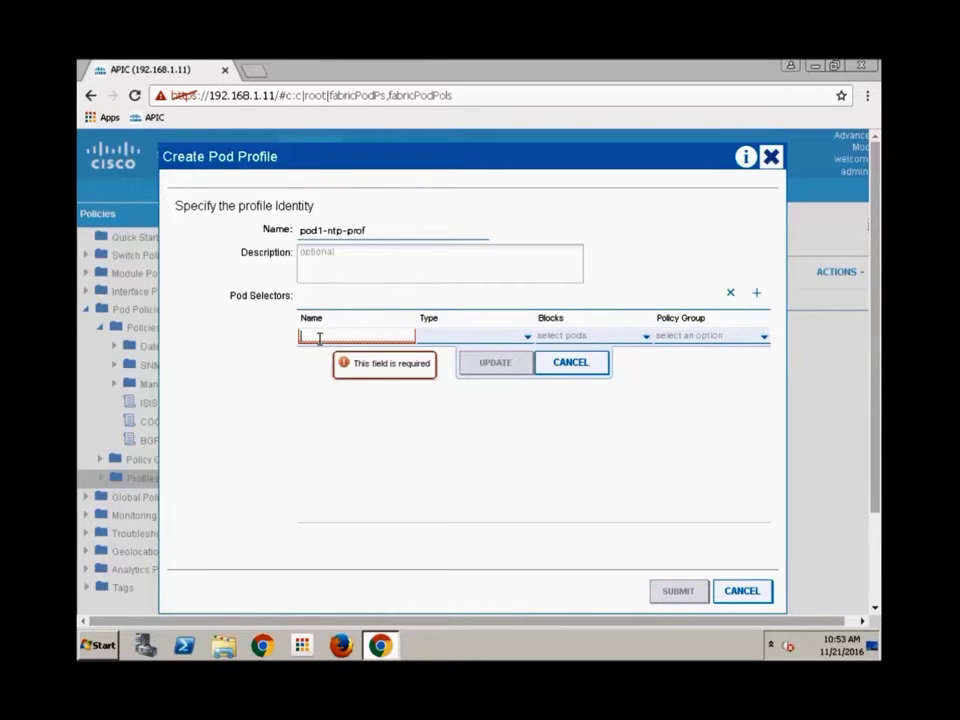
{"action": "type", "text": "pod1"}
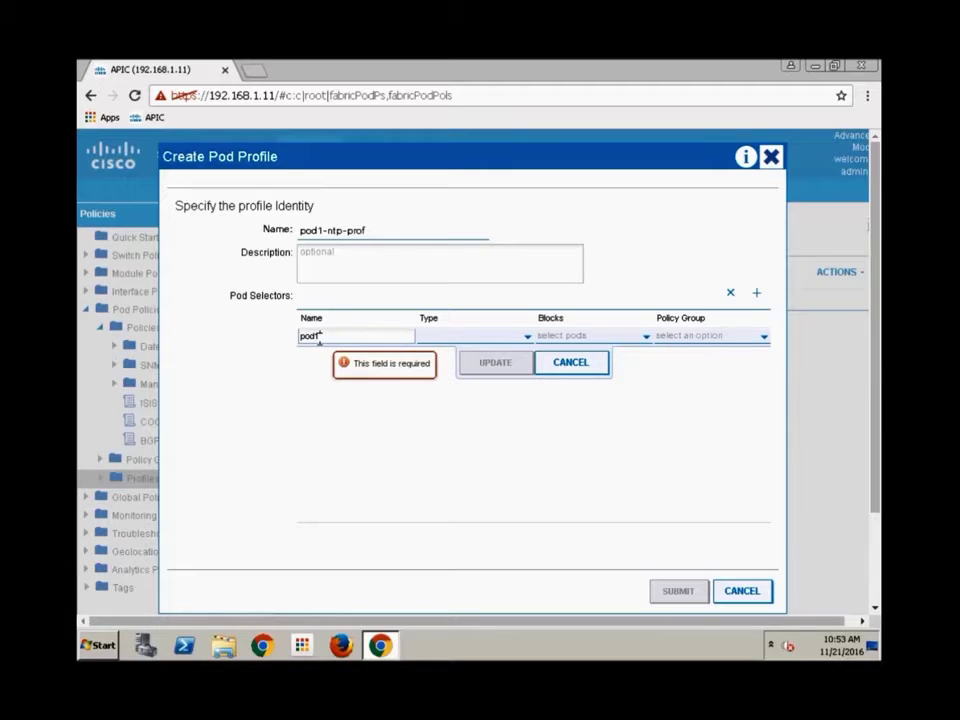
{"action": "left_click", "coordinate": [465, 337]}
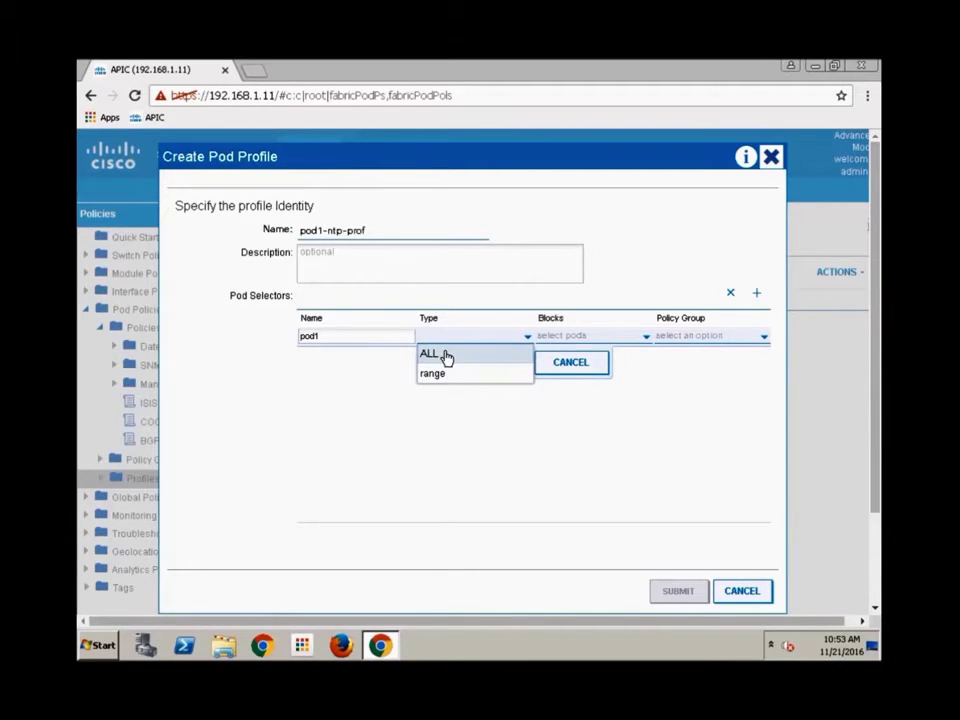
{"action": "left_click", "coordinate": [430, 354]}
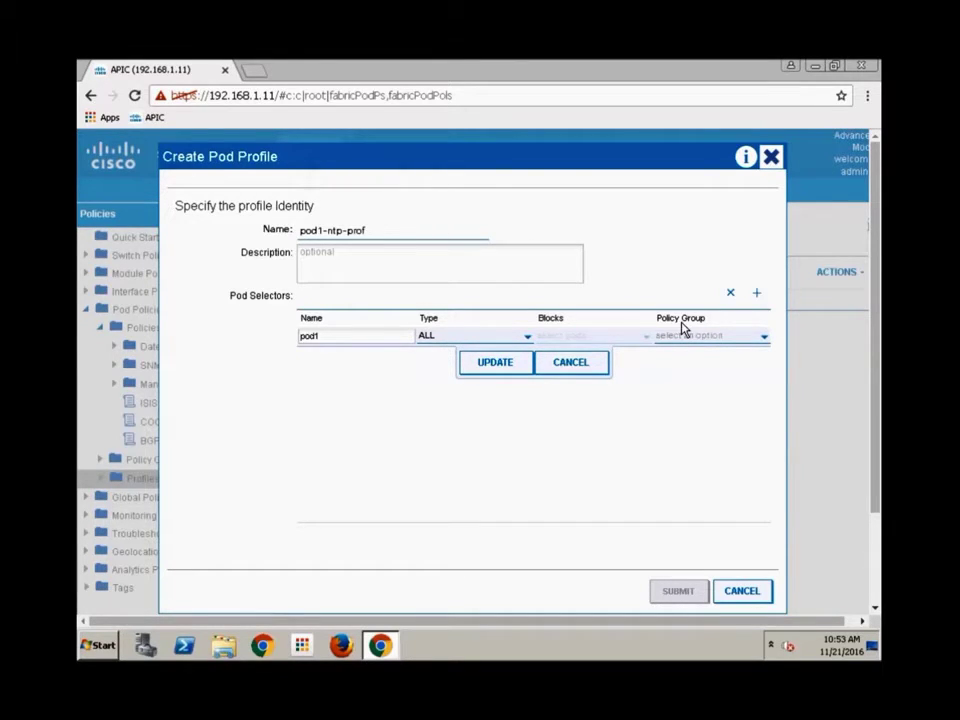
{"action": "left_click", "coordinate": [764, 342]}
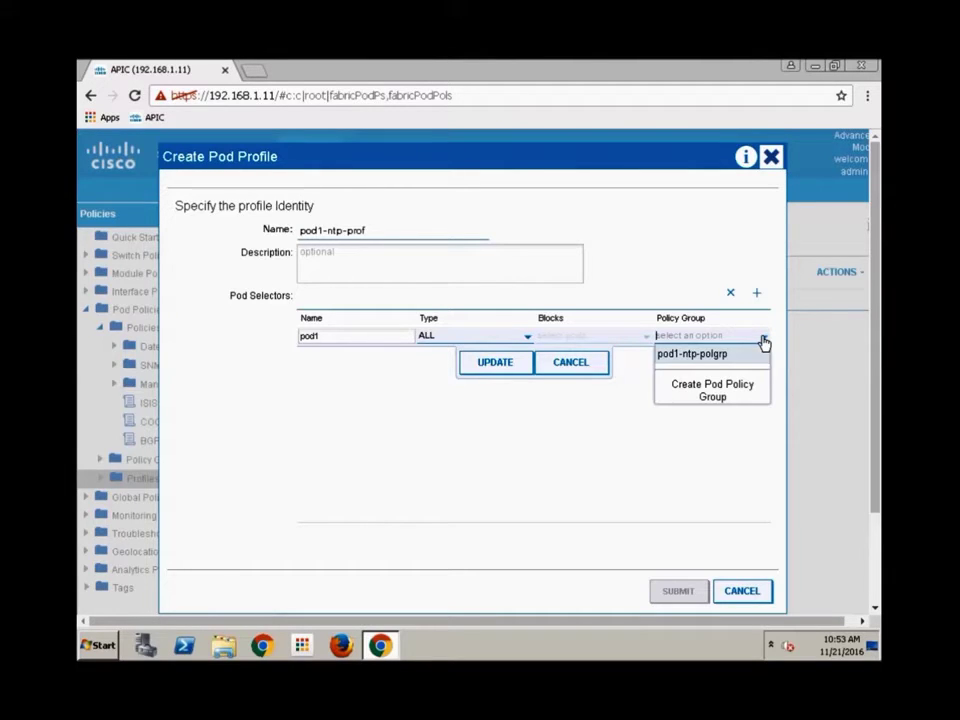
{"action": "left_click", "coordinate": [713, 356]}
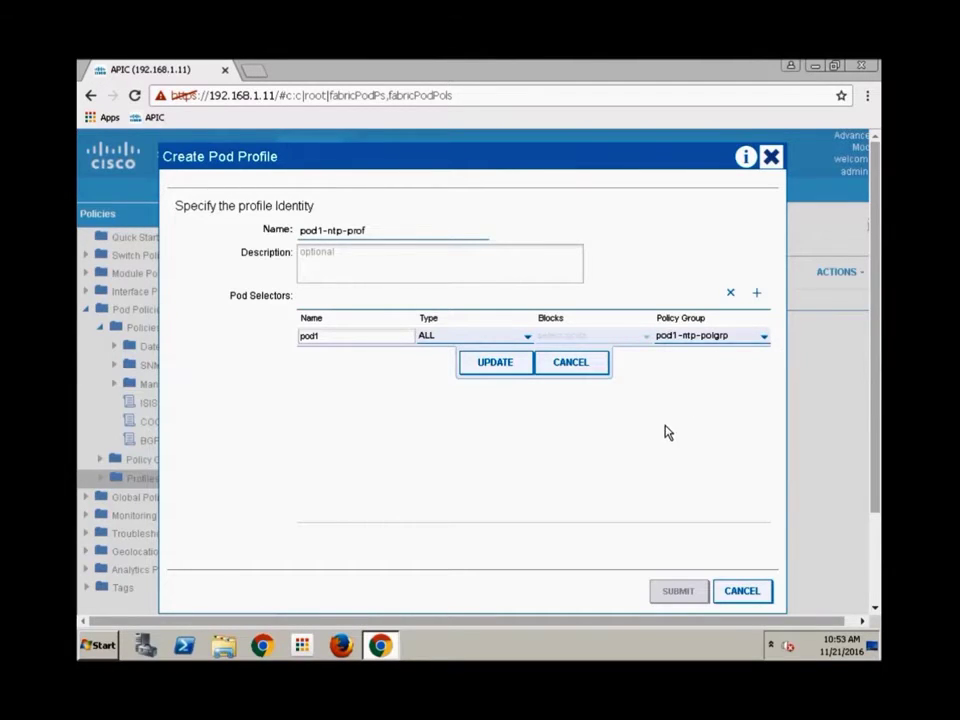
{"action": "left_click", "coordinate": [484, 366]}
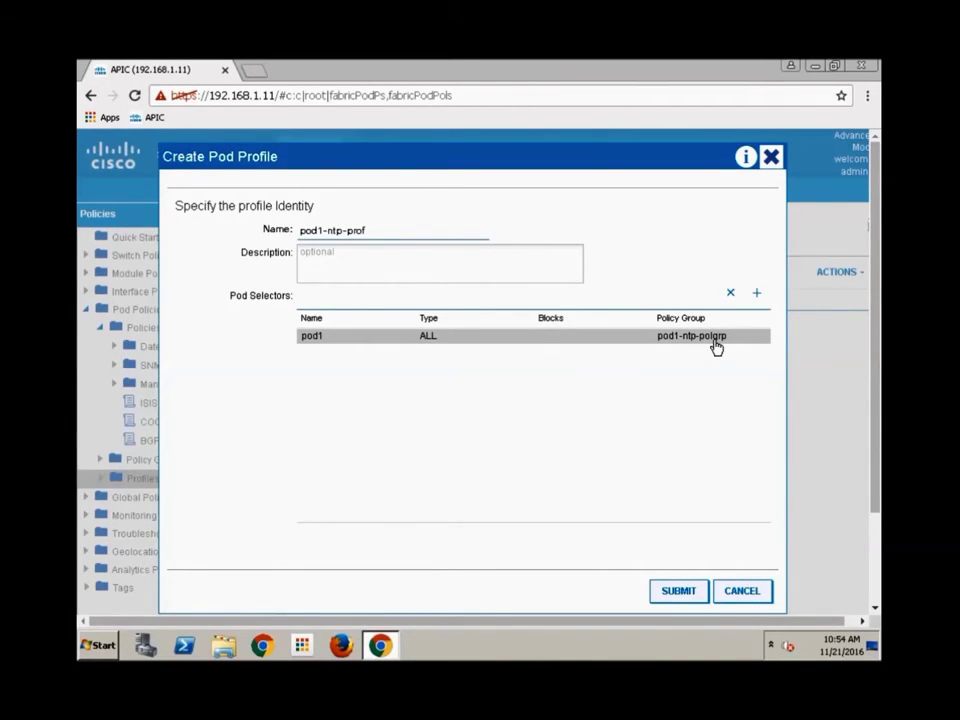
{"action": "left_click", "coordinate": [672, 602]}
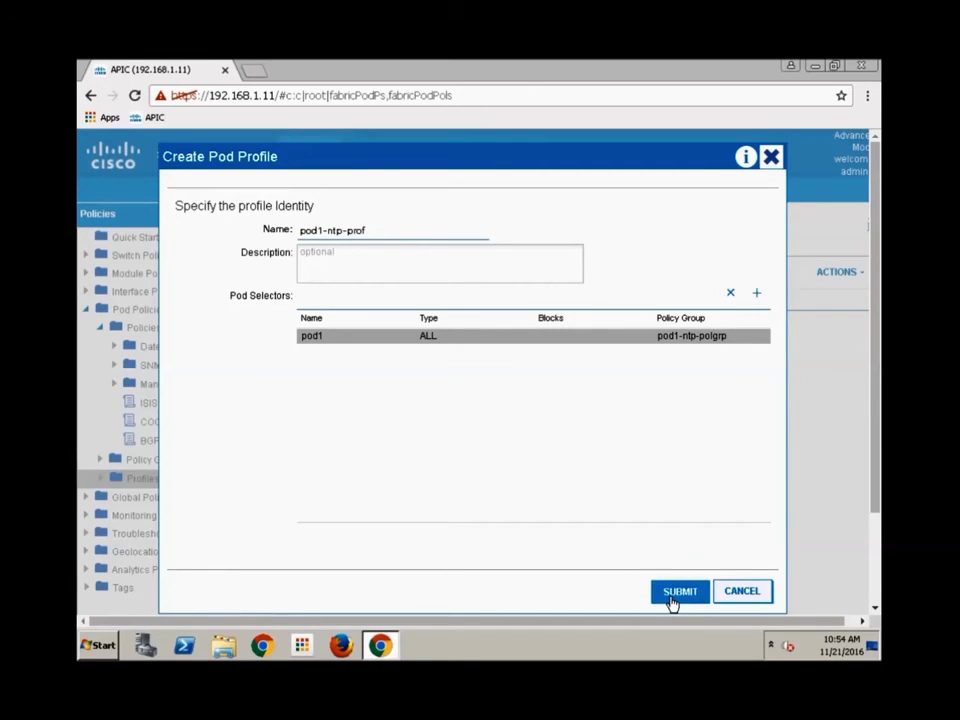